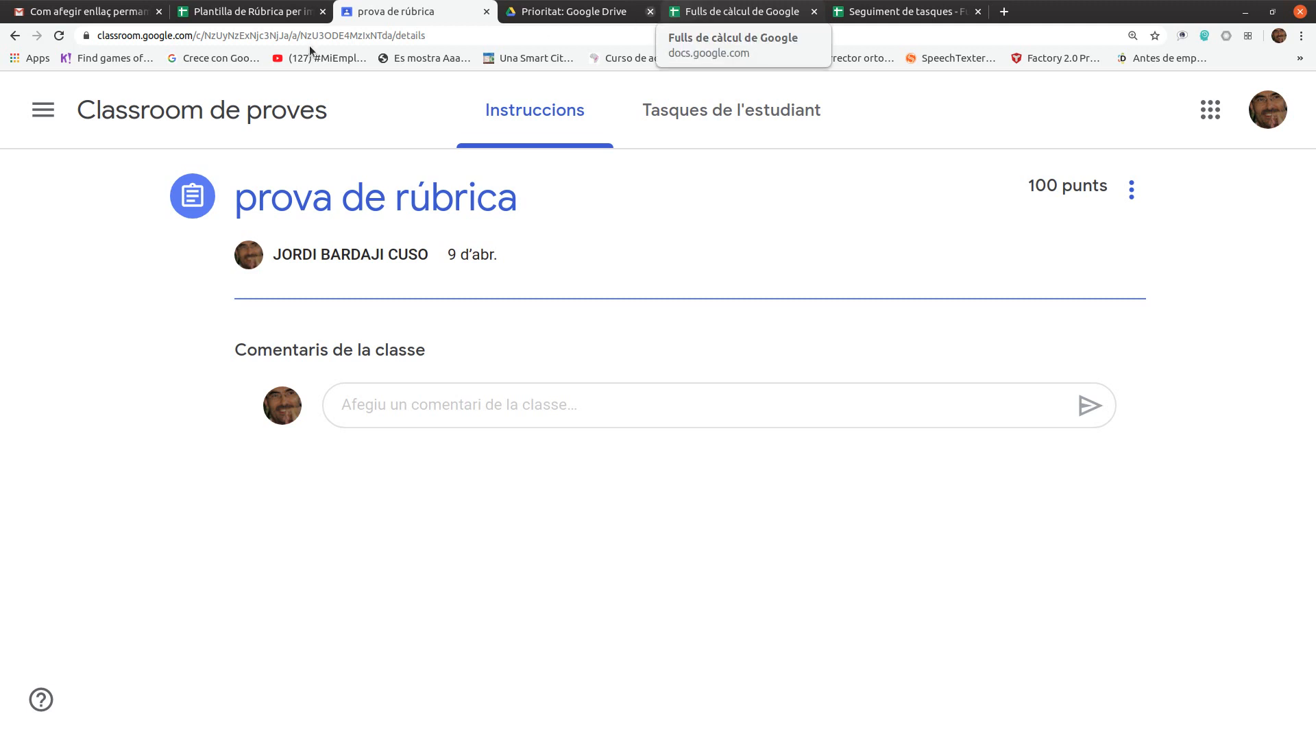
- Switch to the rubric template spreadsheet and examine the row 5 scores, the level description in B6 and the criterion block in rows 7 to 10
left_click(255, 13)
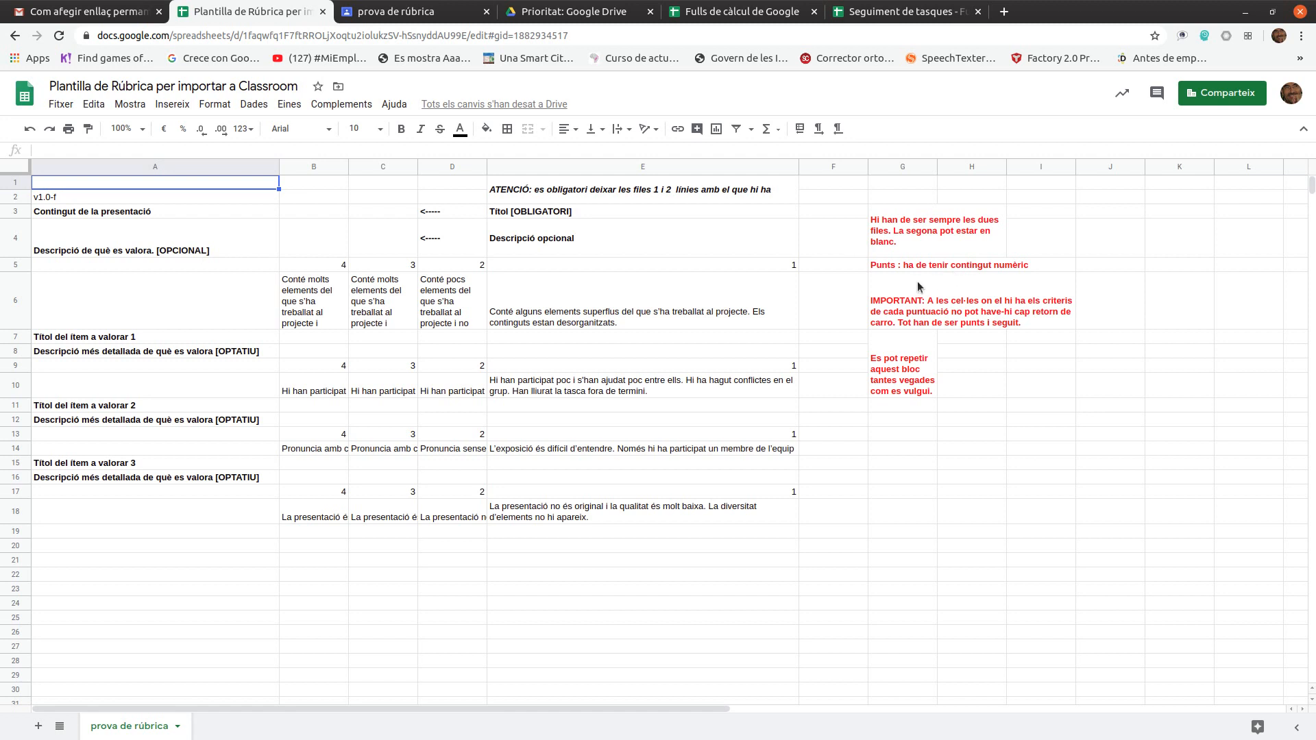
left_click(323, 267)
left_click(376, 267)
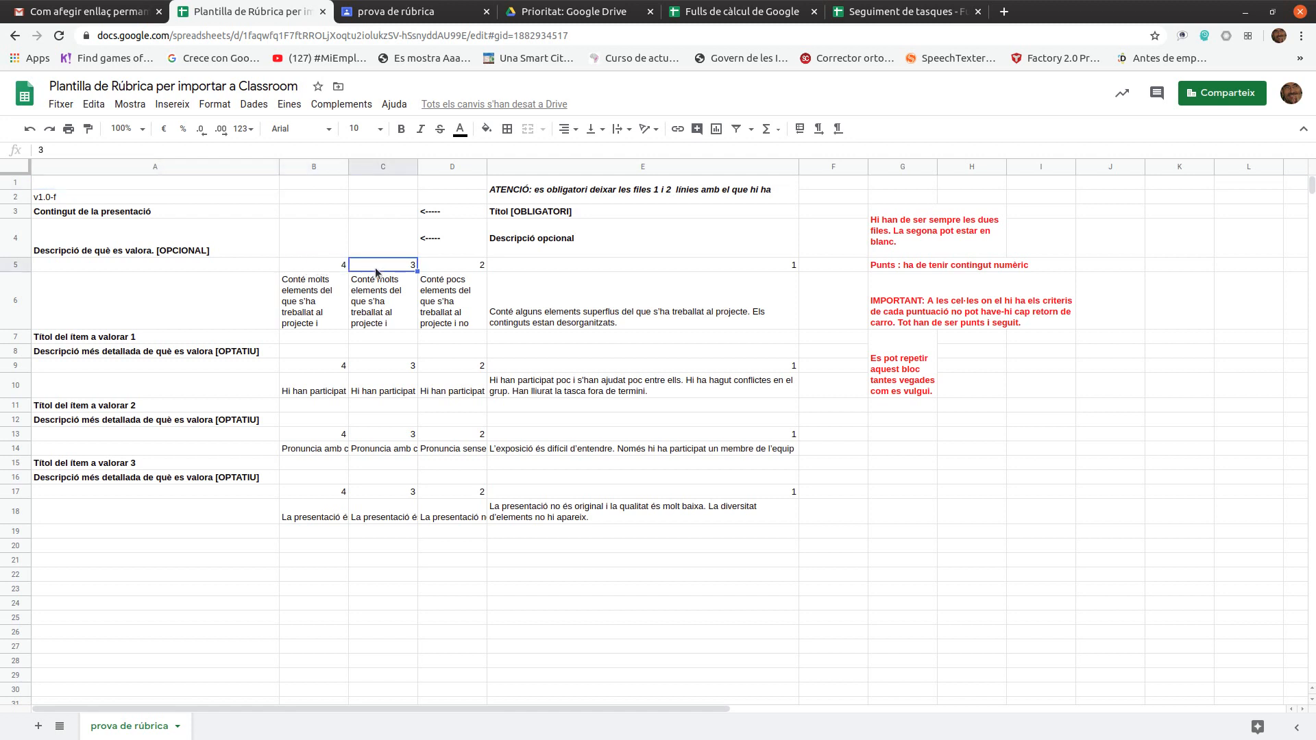
left_click(447, 267)
left_click(504, 268)
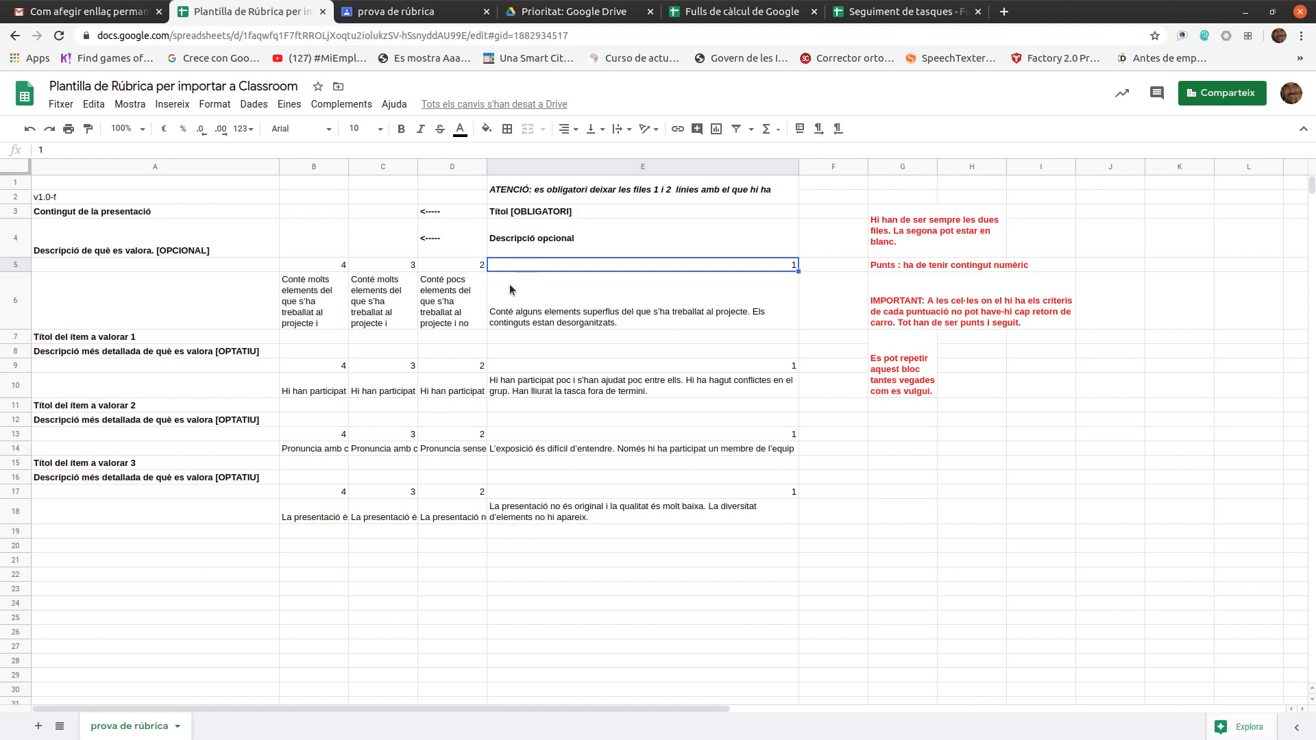
left_click(312, 298)
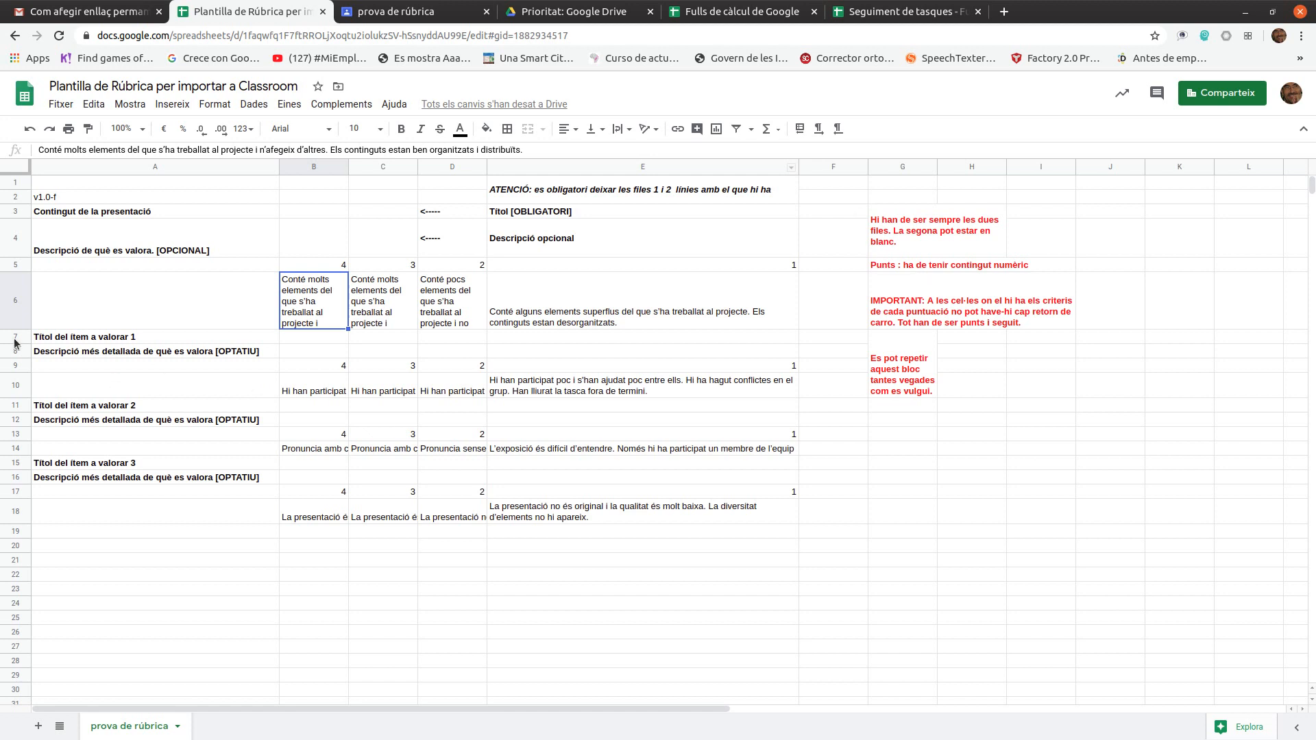
left_click_drag(16, 340, 13, 384)
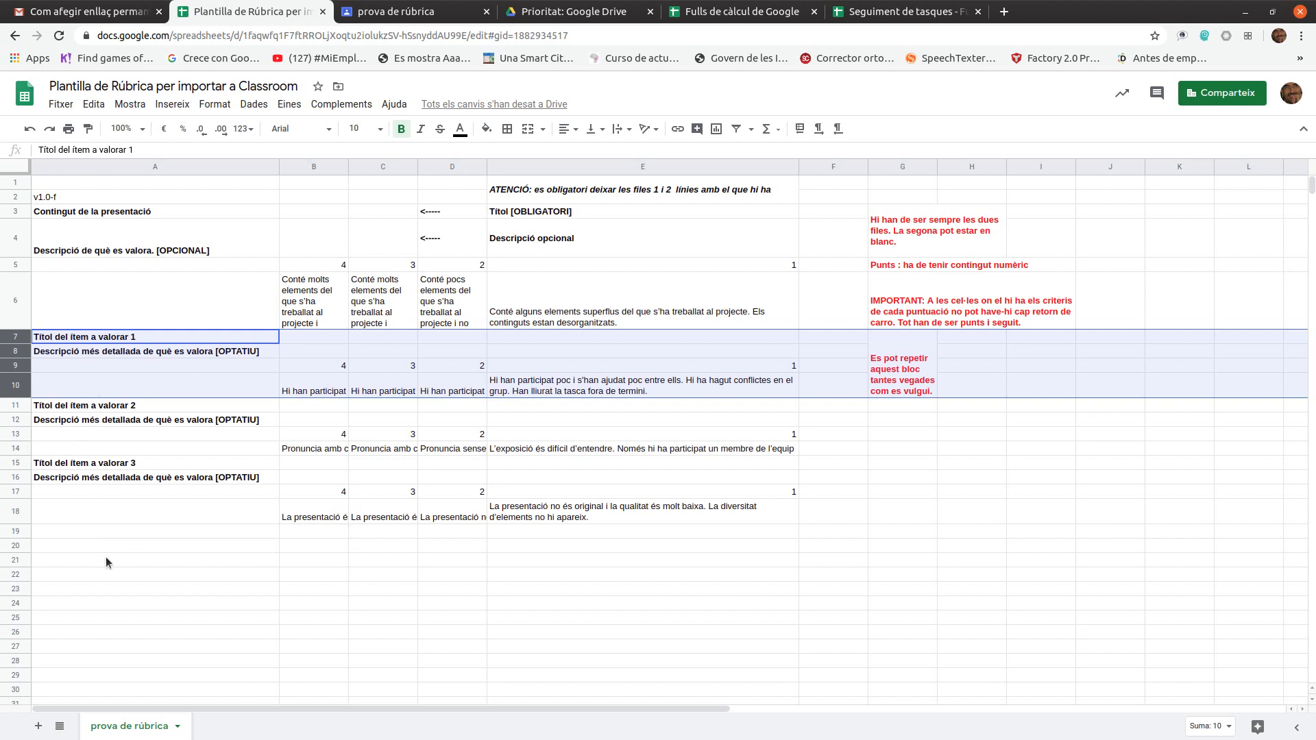
- Switch to Google Classroom and open the "prova de rúbrica" assignment for editing
left_click(398, 14)
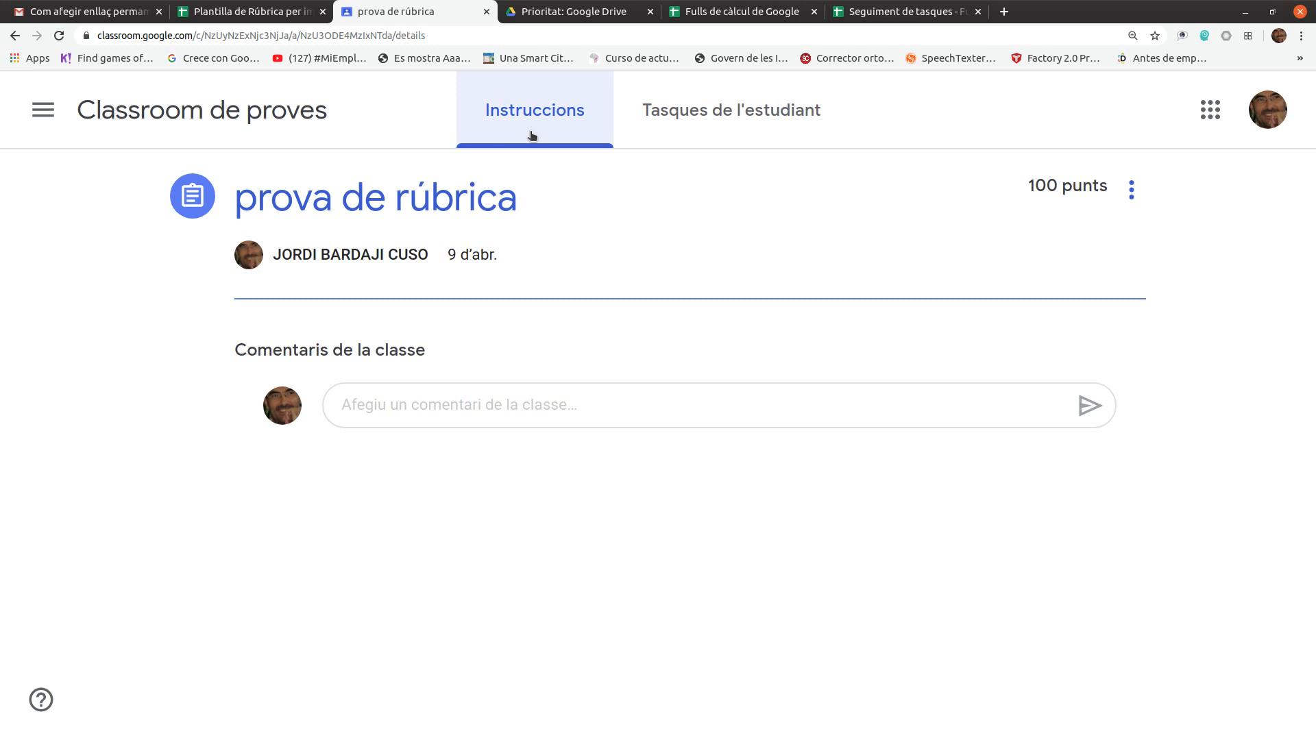
left_click(1130, 199)
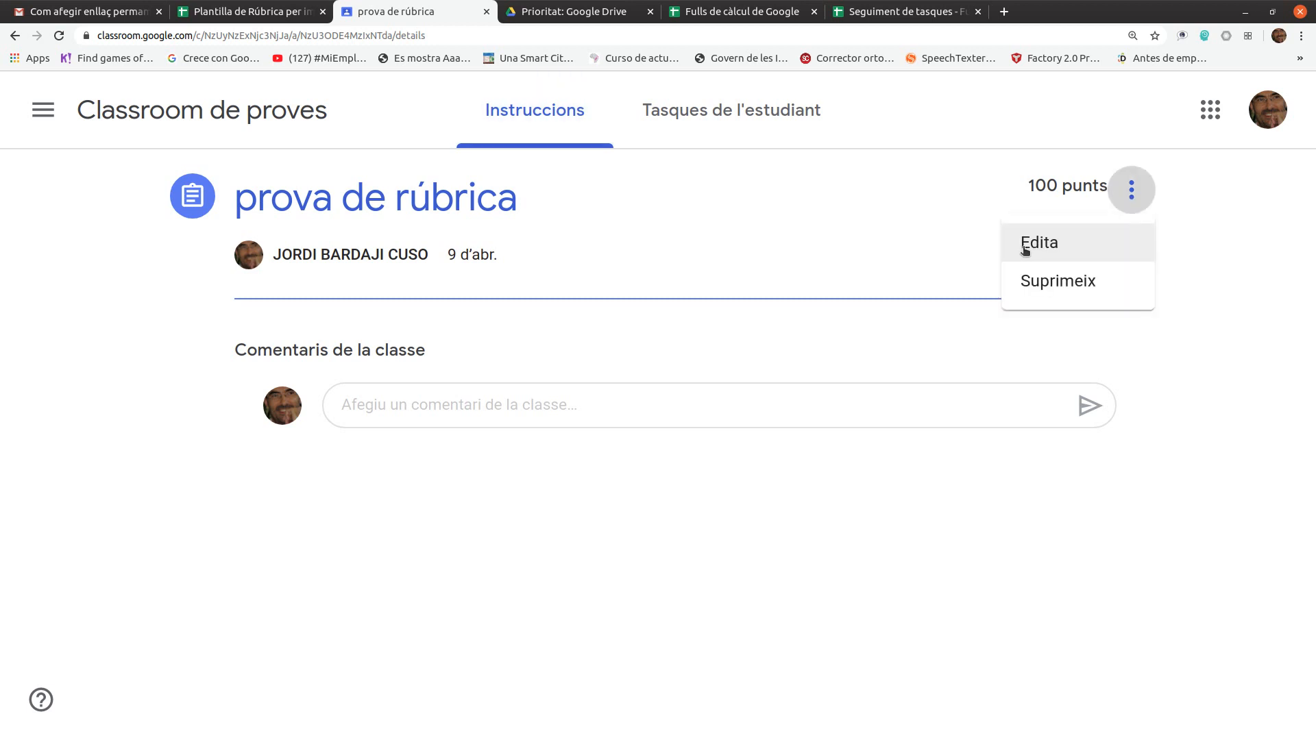
left_click(1026, 245)
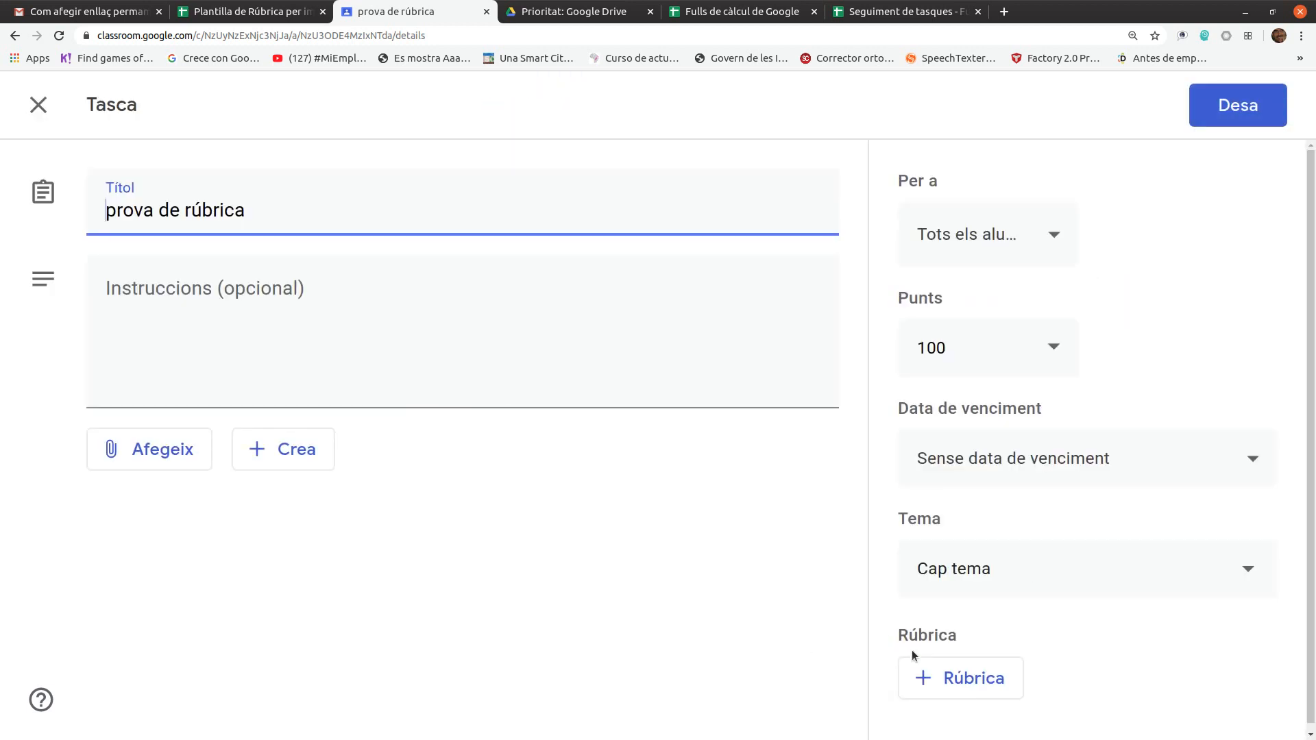
- Import the spreadsheet "Plantilla de Rúbrica per importar a Classroom" as the assignment's rubric
left_click(922, 670)
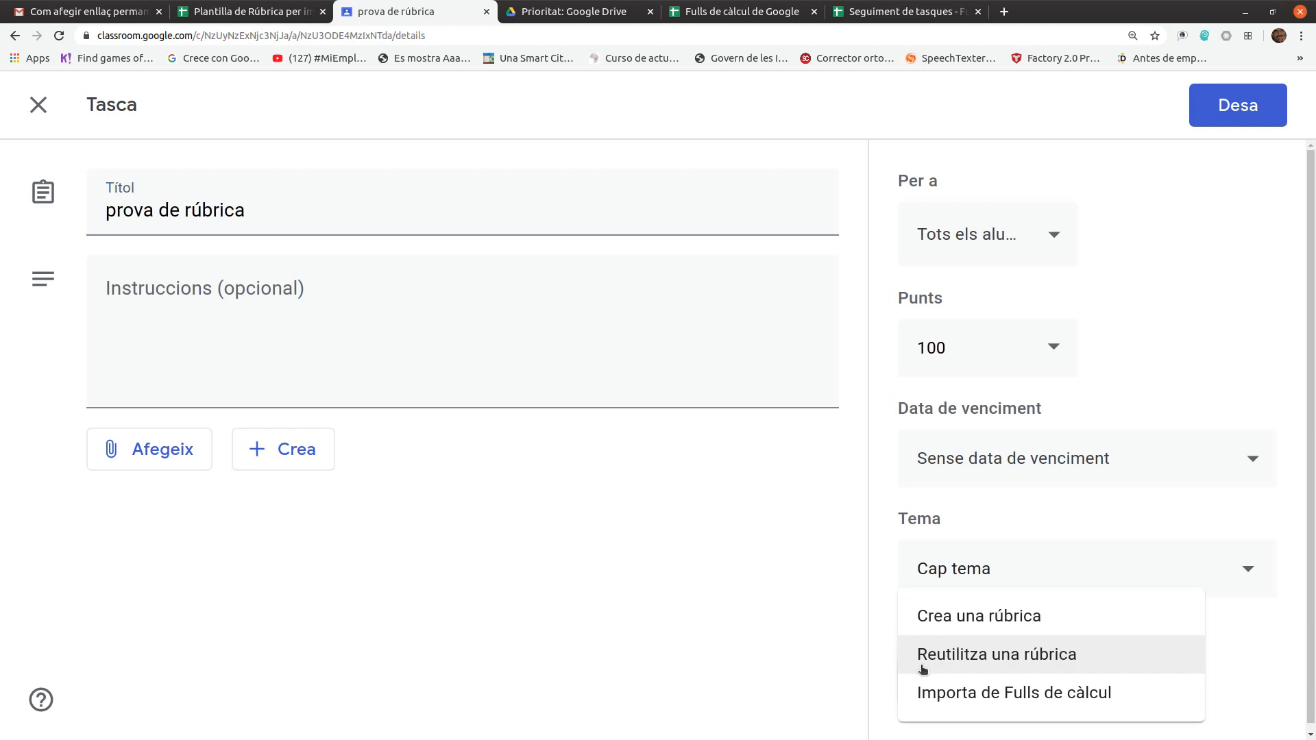
left_click(923, 669)
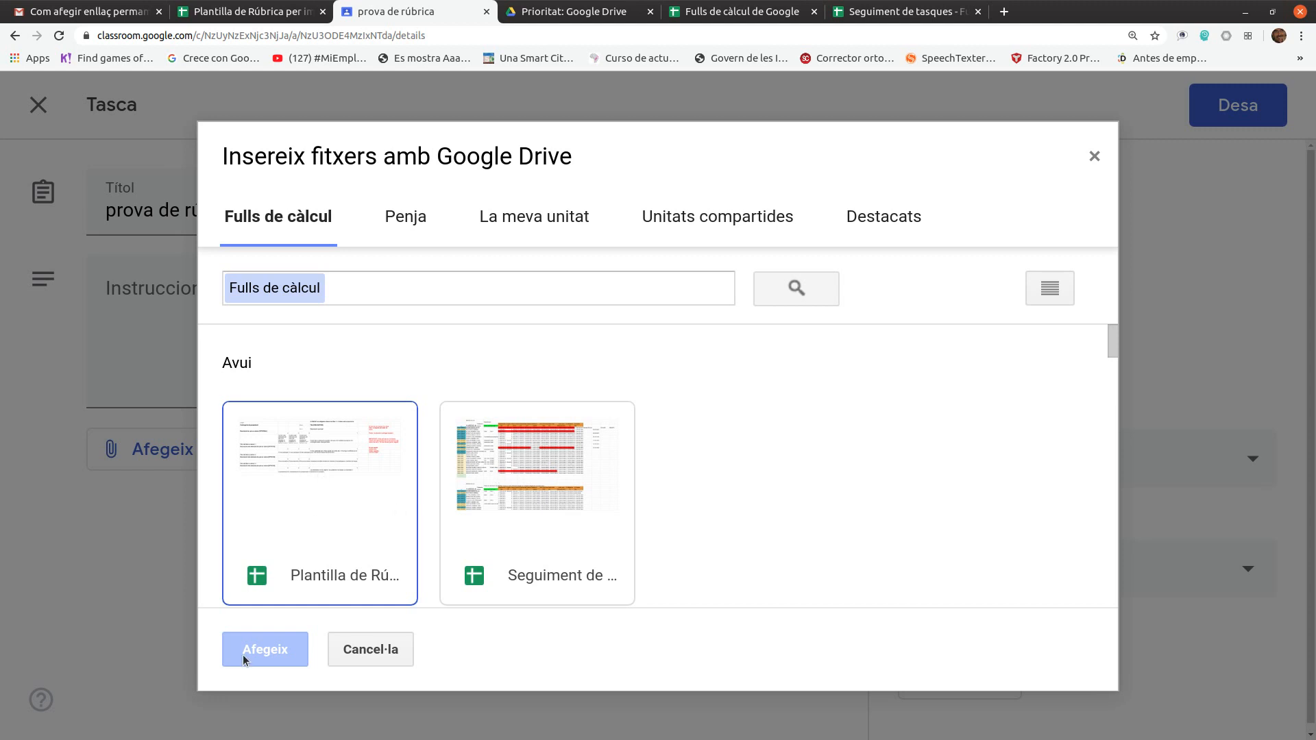
left_click(293, 589)
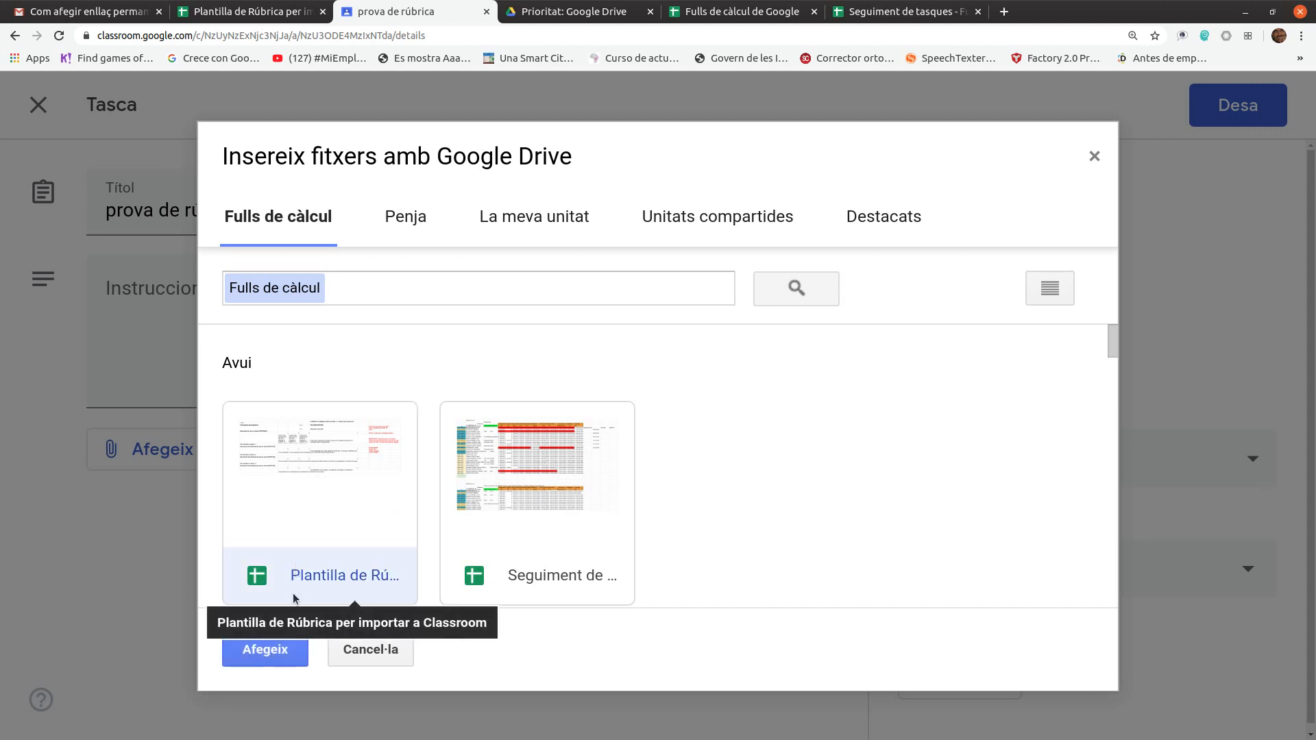
left_click(265, 650)
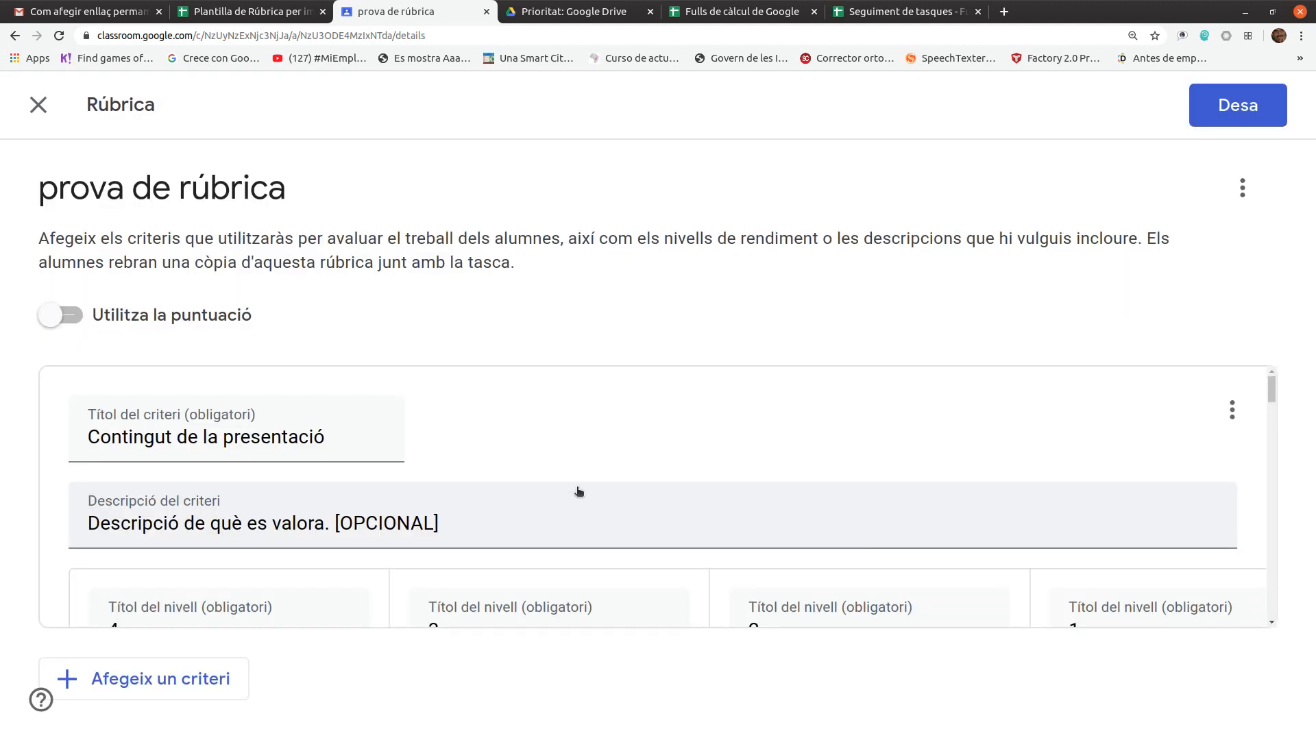
- Review the imported rubric's criteria, checking each one's title, description, level titles and level descriptions
scroll(578, 491, "down", 1)
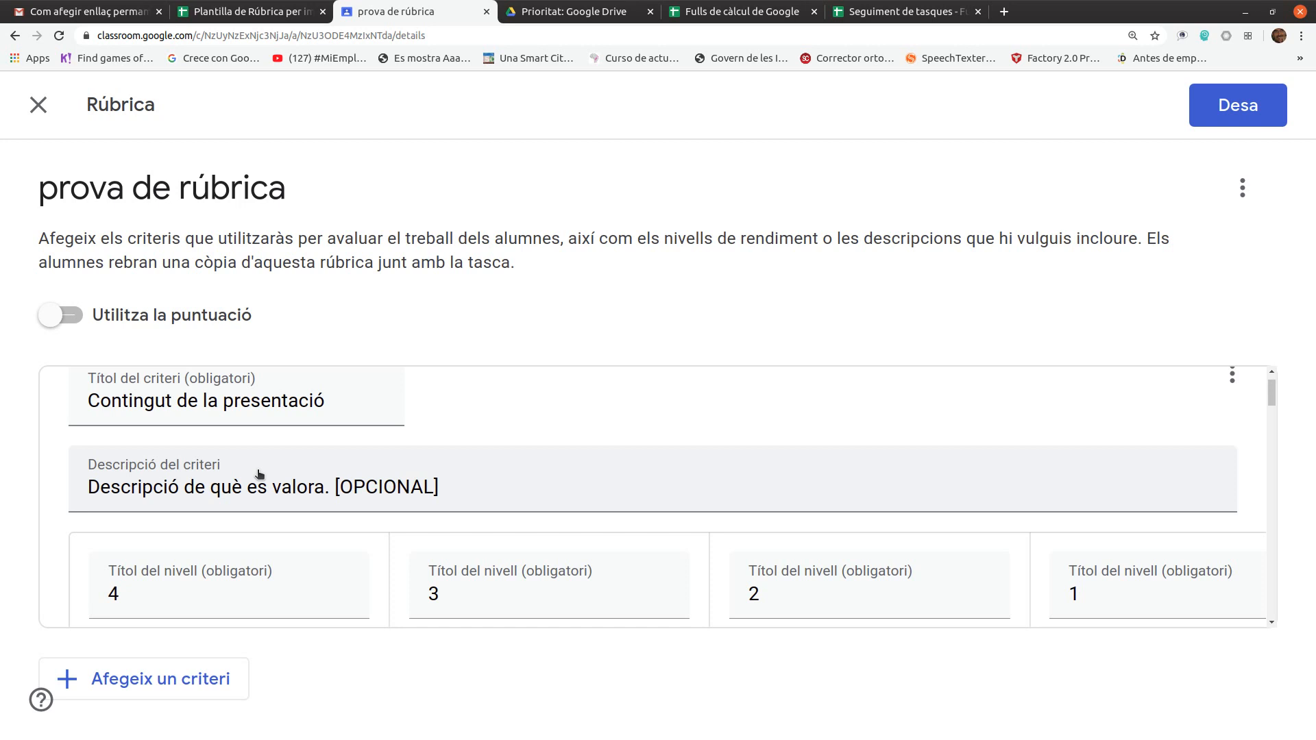
scroll(259, 474, "down", 3)
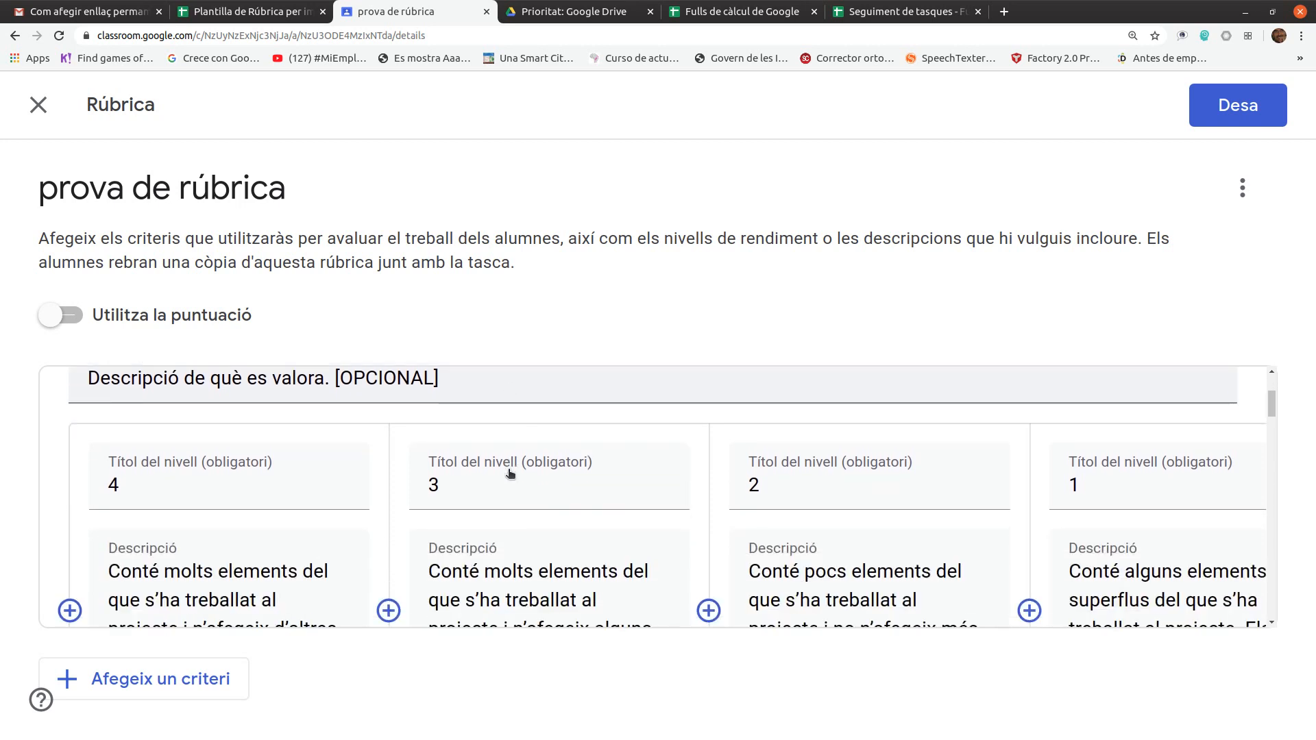
scroll(509, 473, "down", 2)
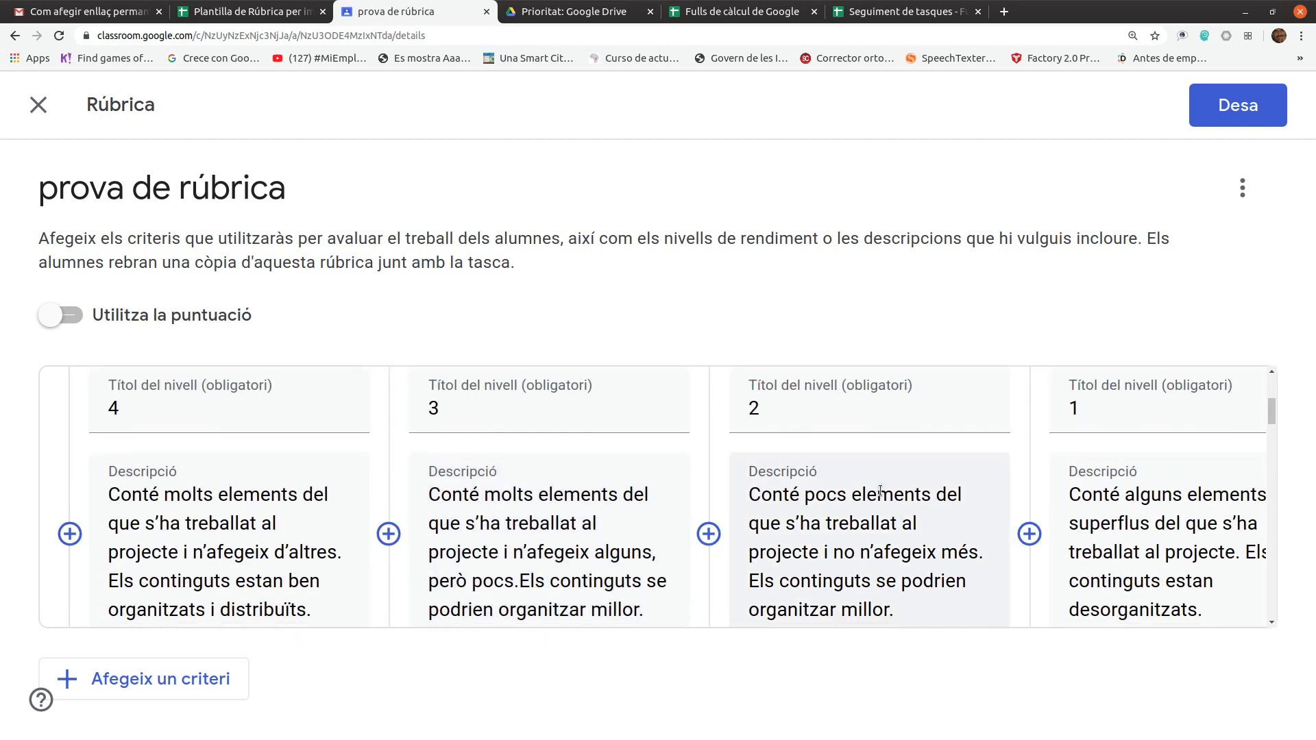
scroll(708, 555, "down", 4)
scroll(707, 555, "down", 3)
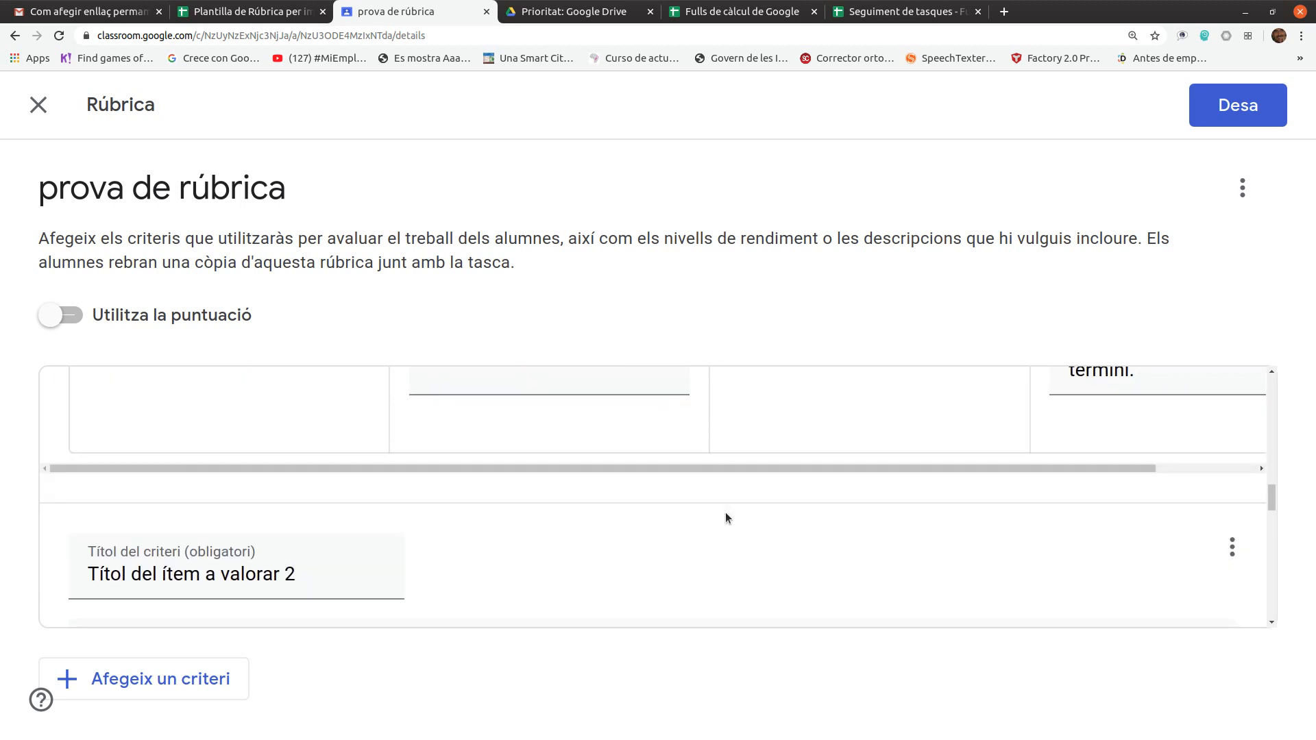
scroll(725, 512, "up", 3)
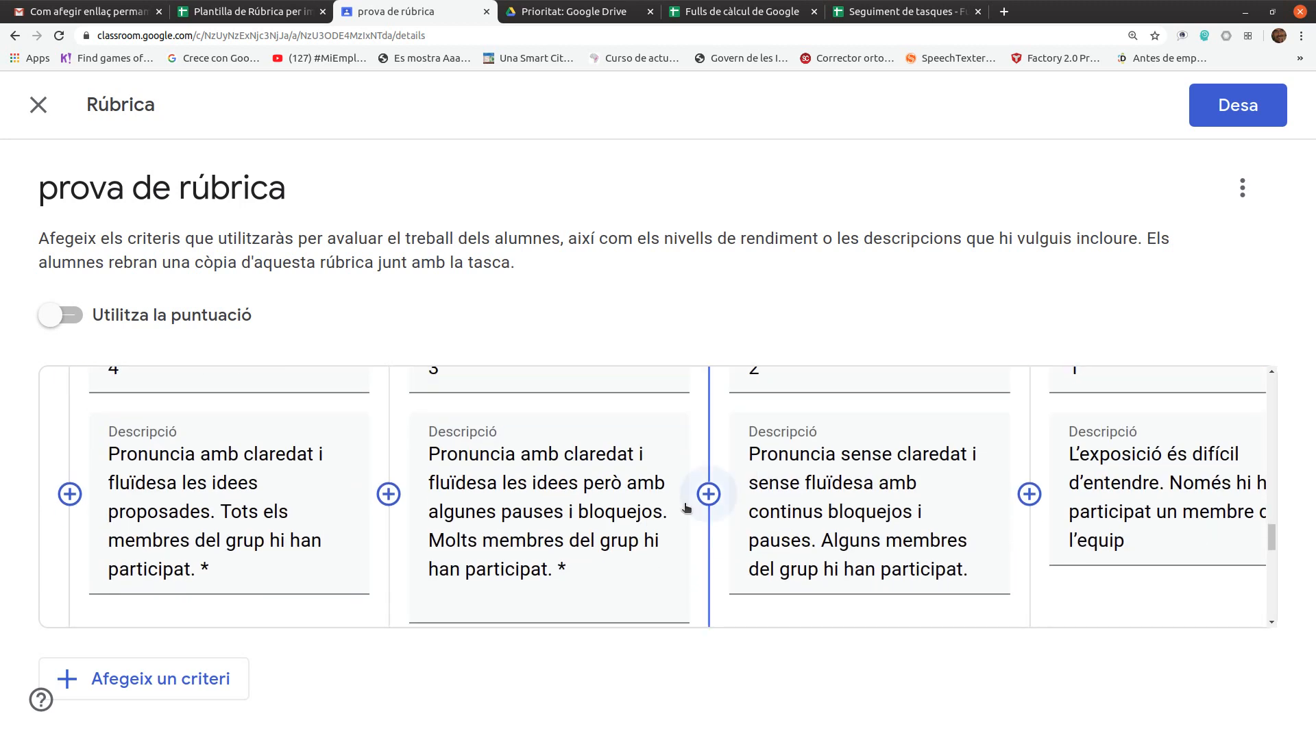
scroll(686, 508, "down", 3)
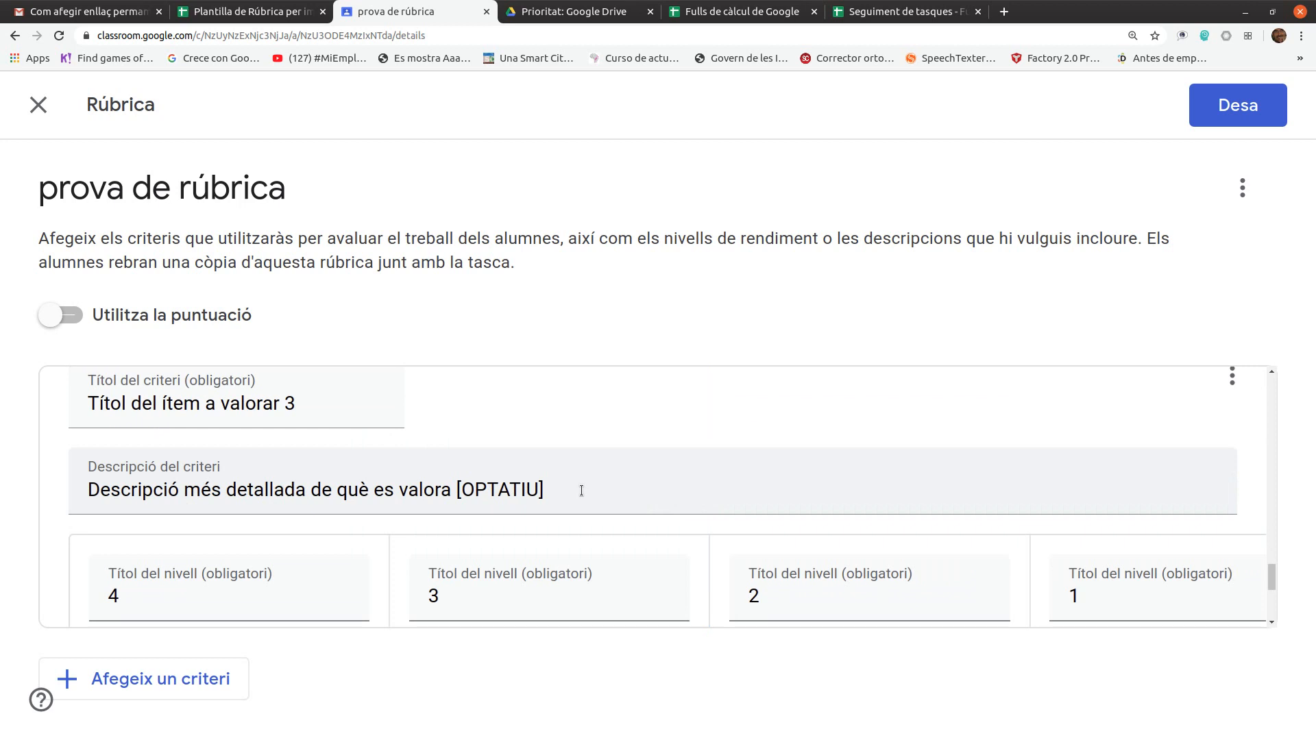
scroll(434, 446, "down", 3)
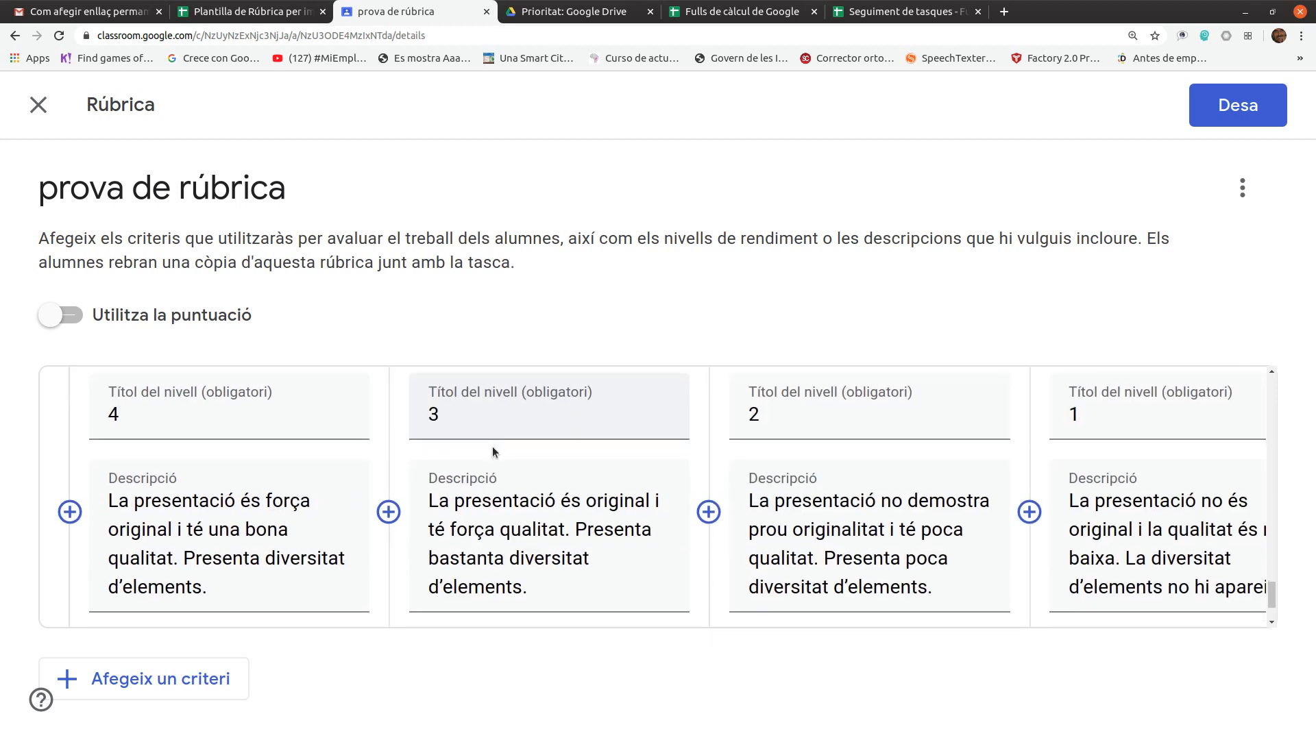
scroll(493, 452, "up", 3)
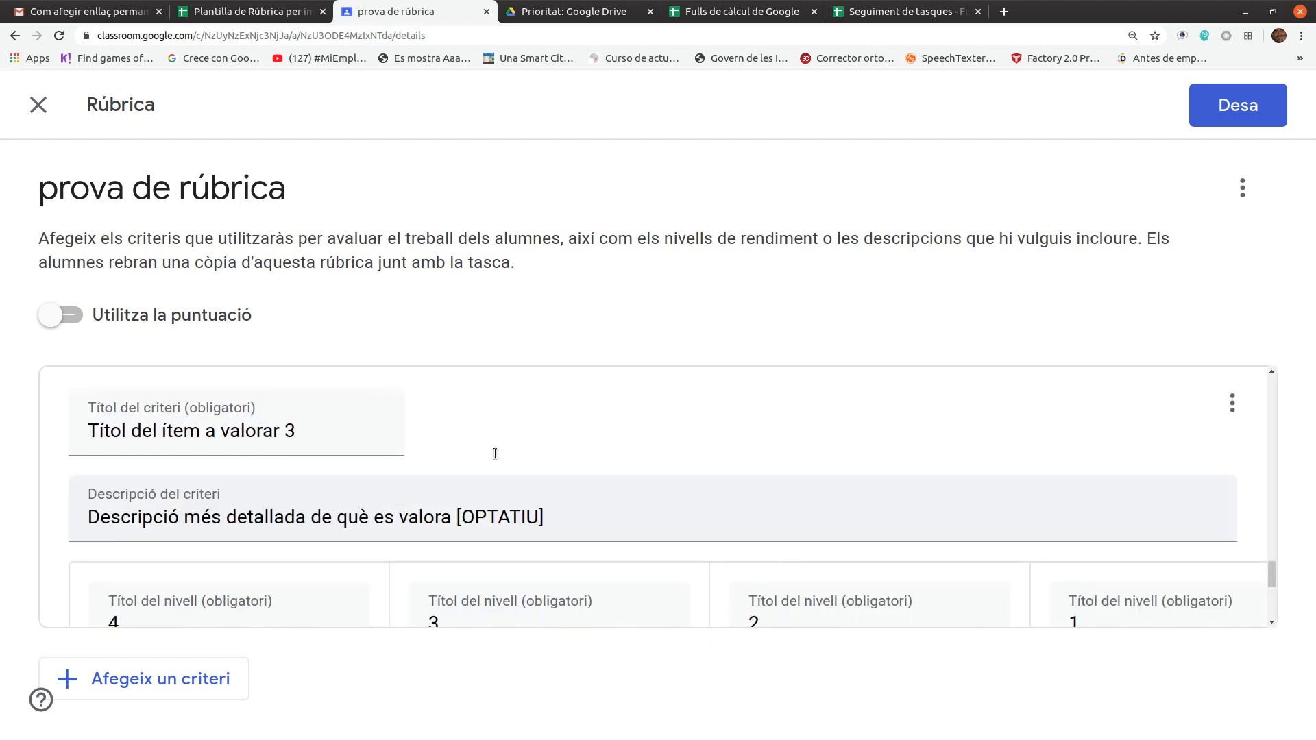
scroll(495, 453, "down", 3)
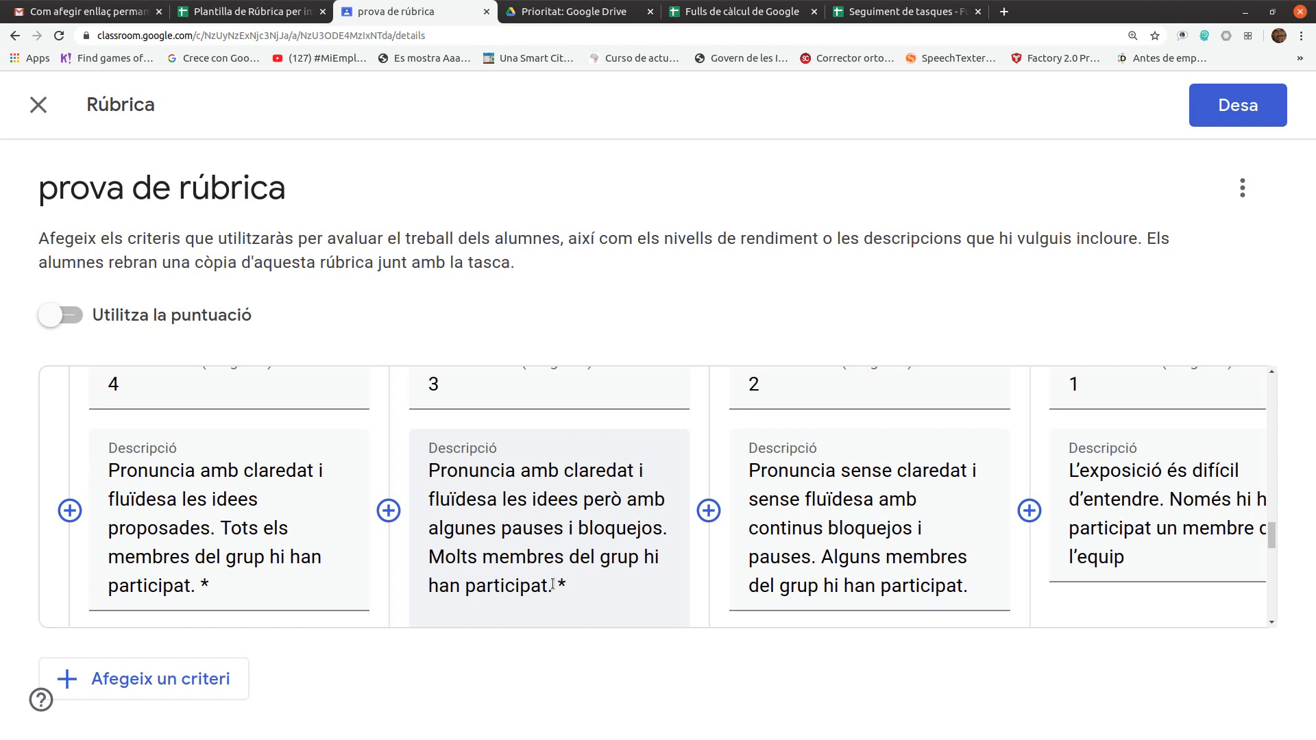
scroll(623, 588, "down", 3)
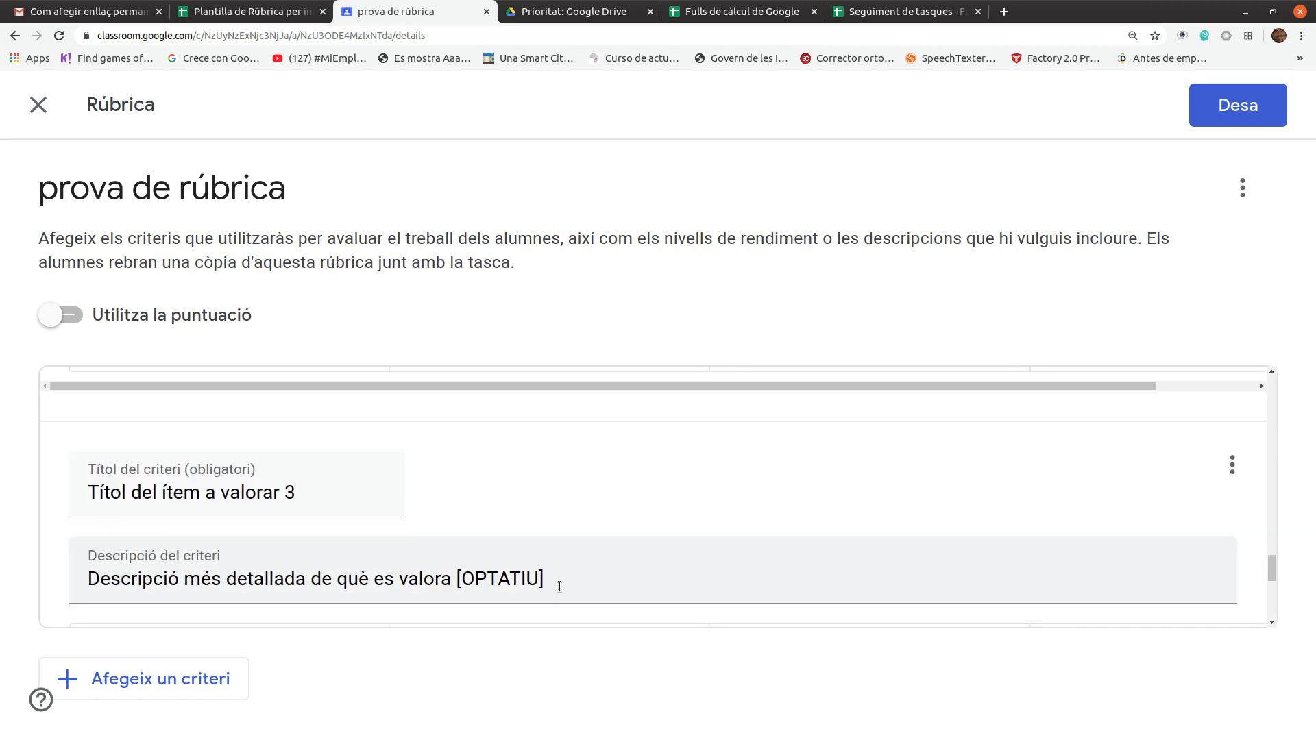
scroll(560, 586, "down", 3)
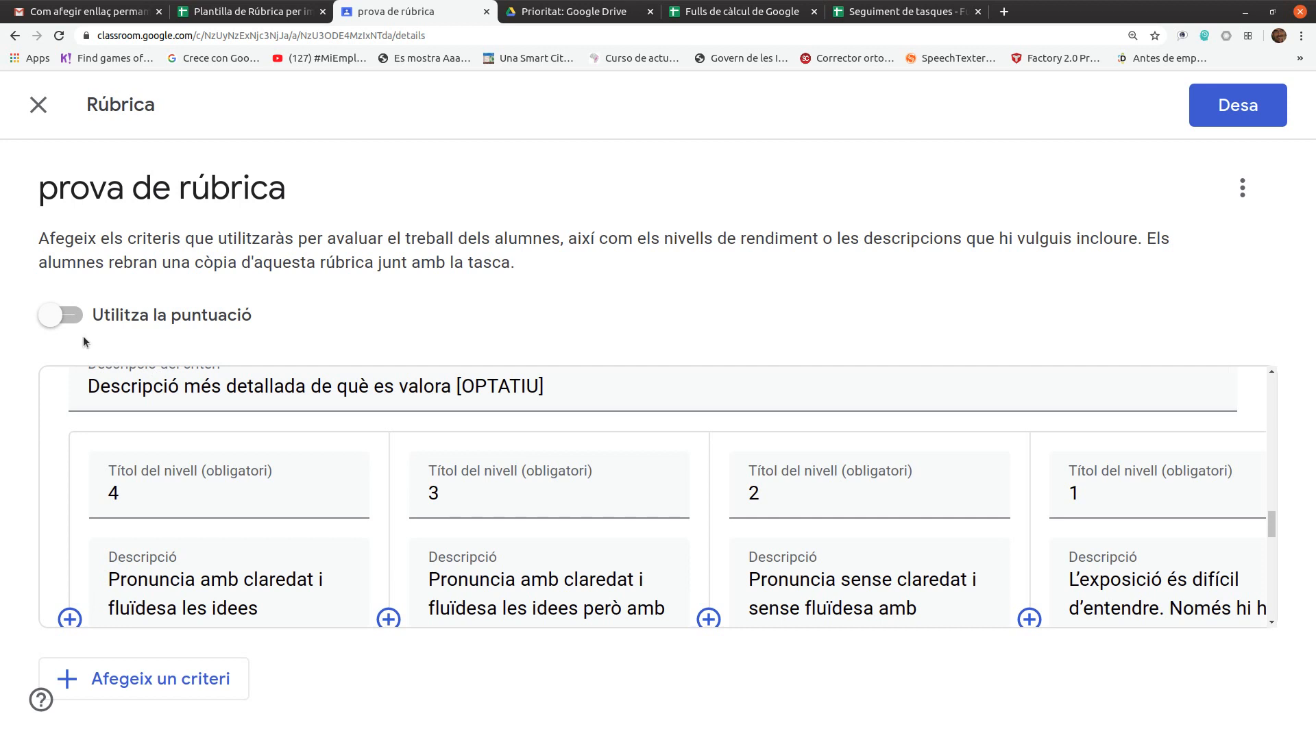
- Turn on scoring for the rubric with points in descending order, and save both the rubric and the assignment
left_click(69, 317)
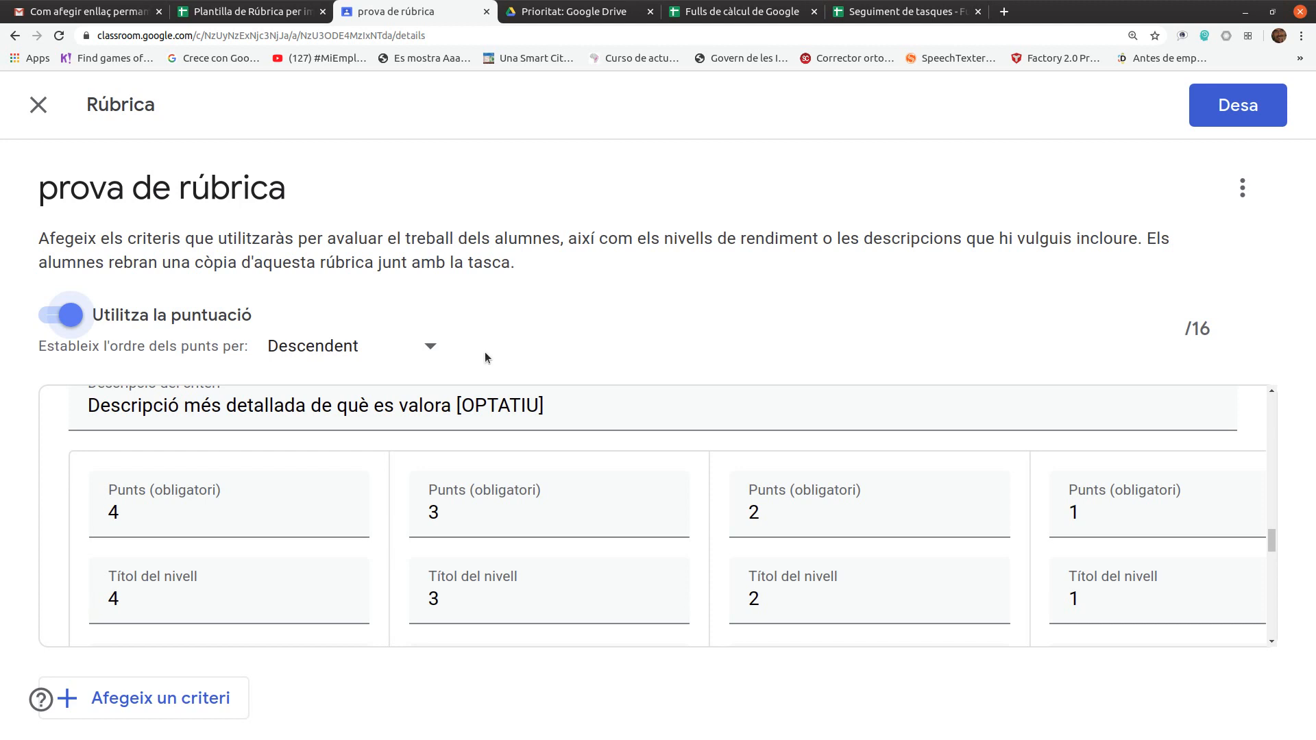
left_click(428, 346)
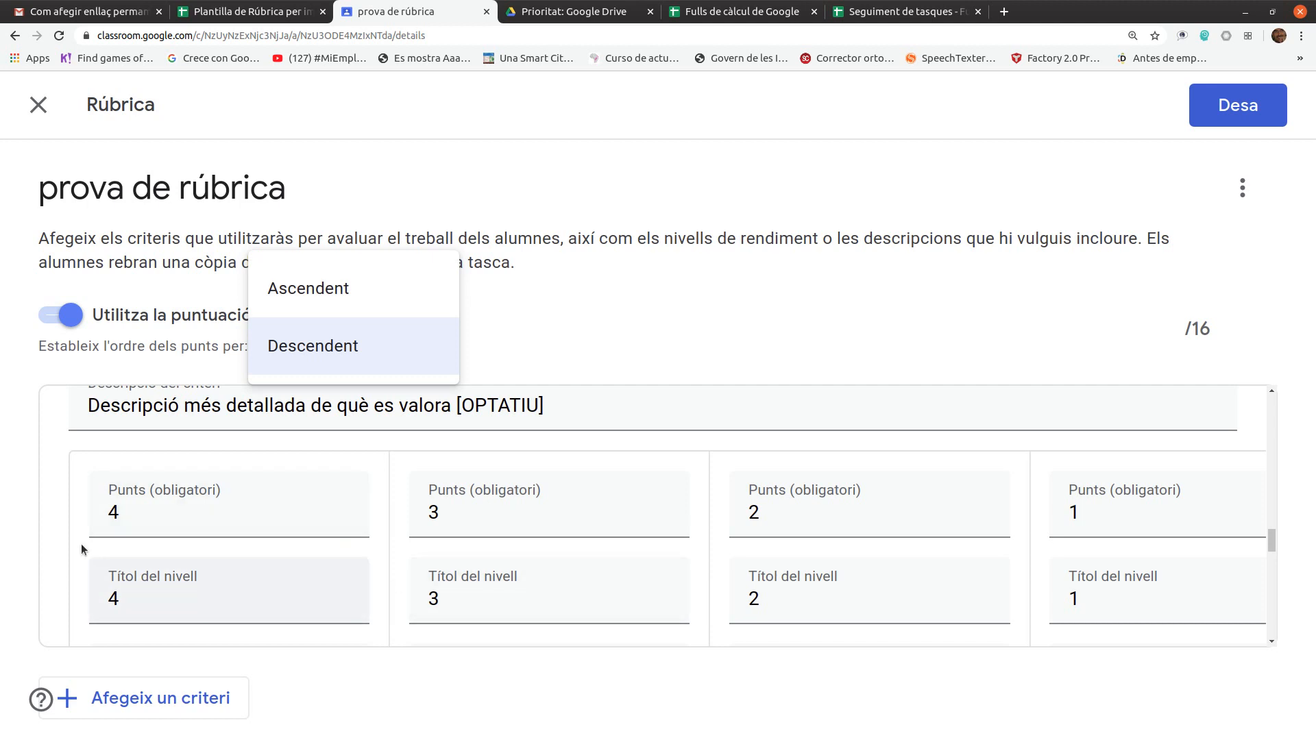
left_click(100, 518)
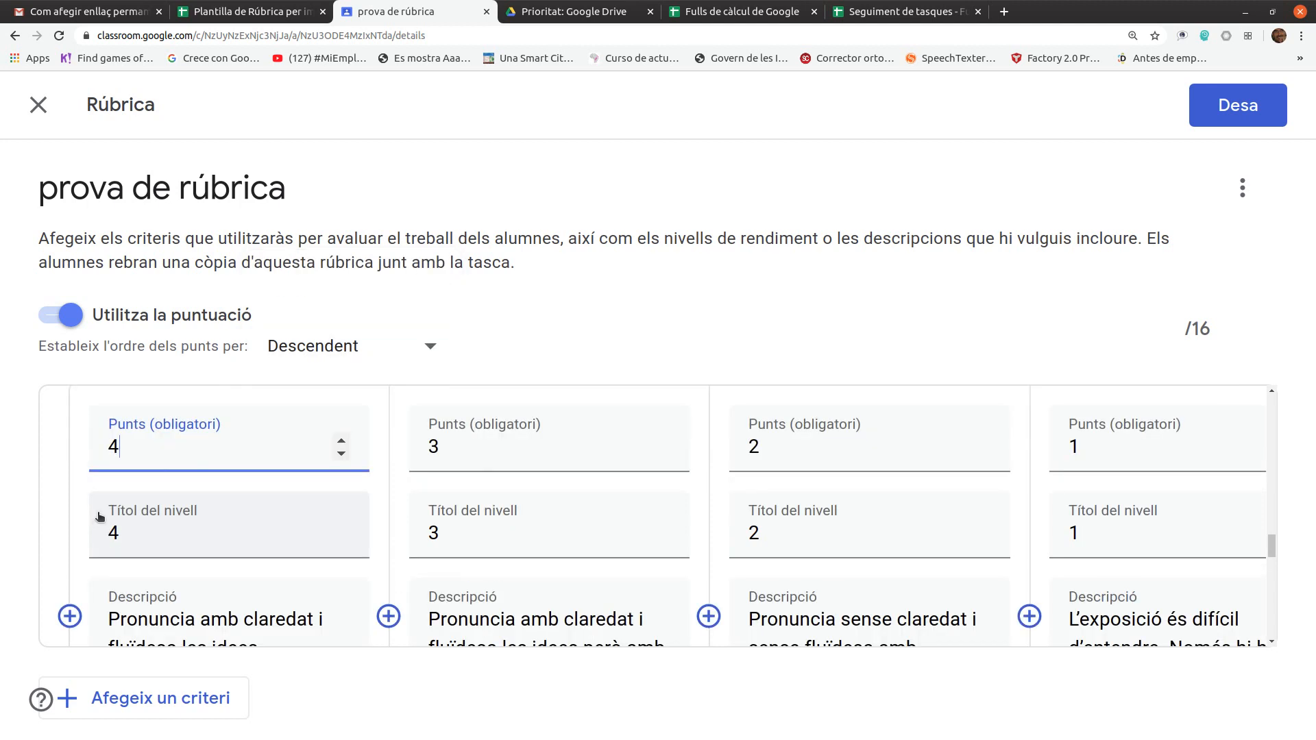
double_click(98, 452)
left_click(1228, 120)
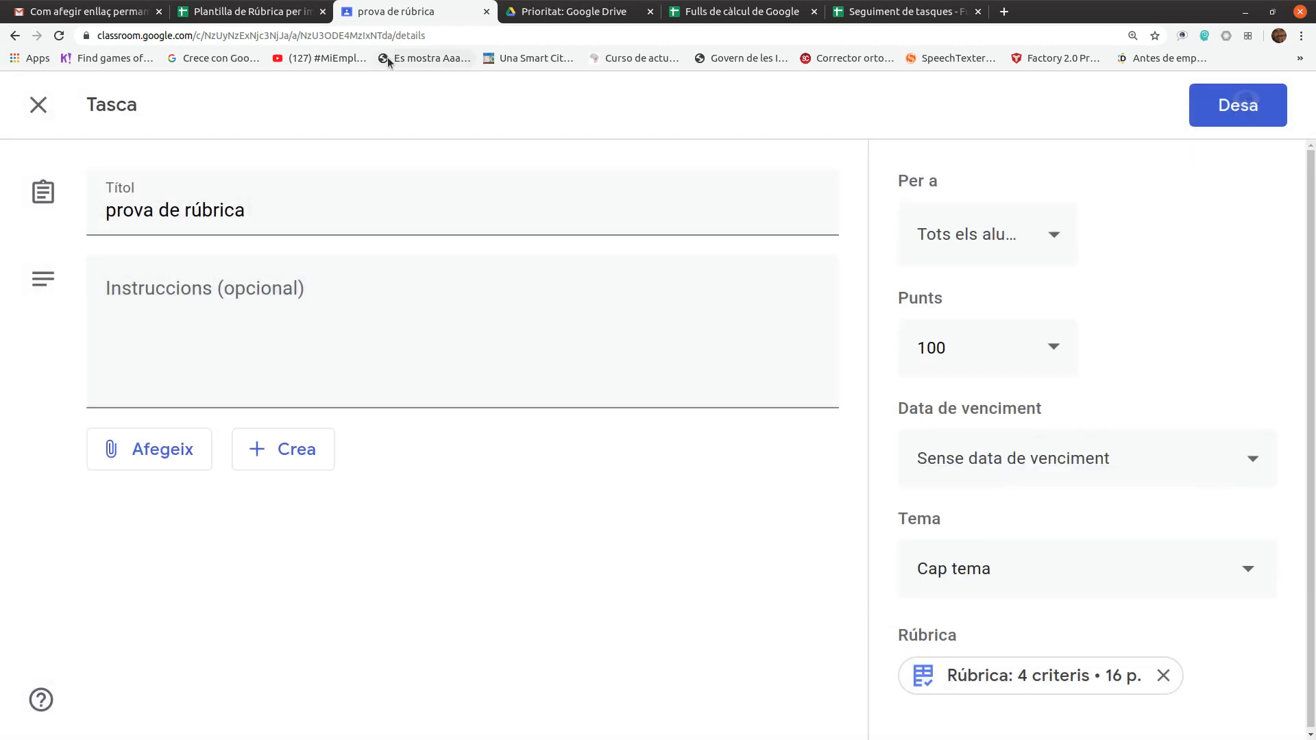
left_click(1217, 100)
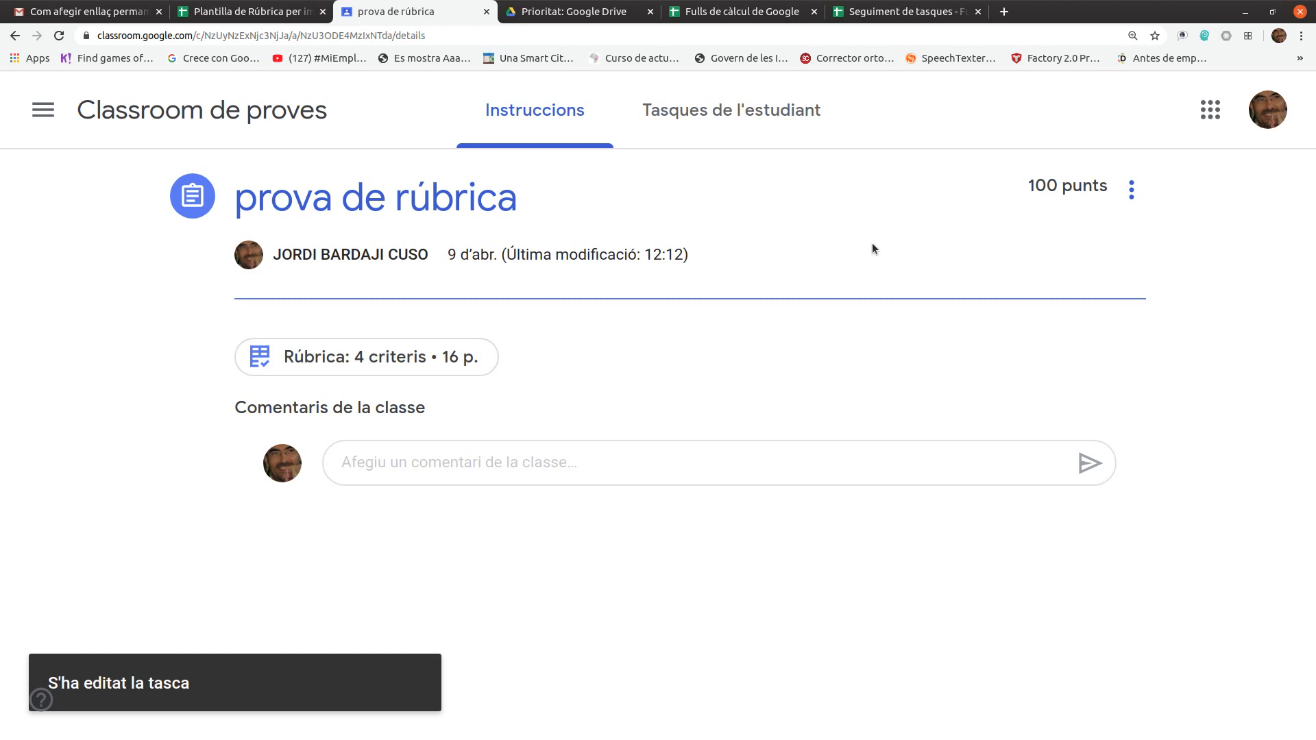
- Open the rubric attached to the saved assignment, review its criteria and points, and close it
left_click(470, 371)
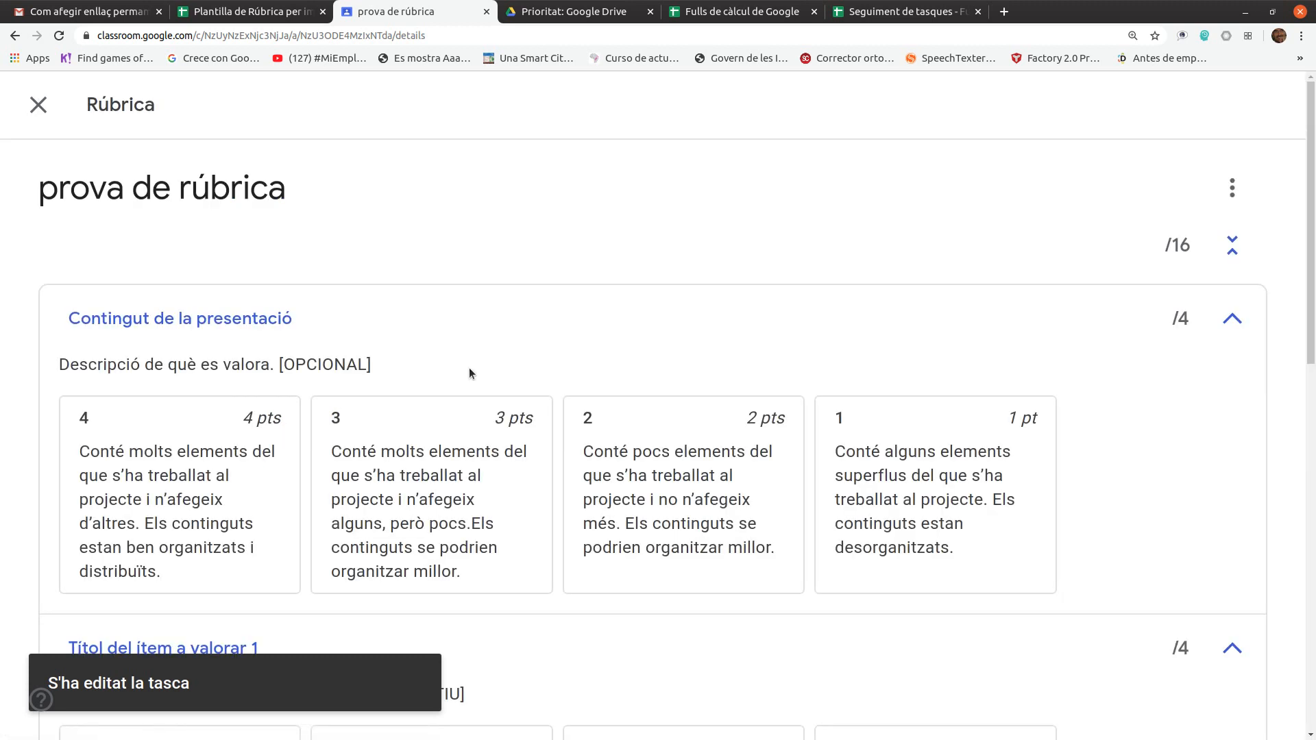
scroll(469, 373, "down", 8)
scroll(510, 401, "up", 8)
left_click(39, 106)
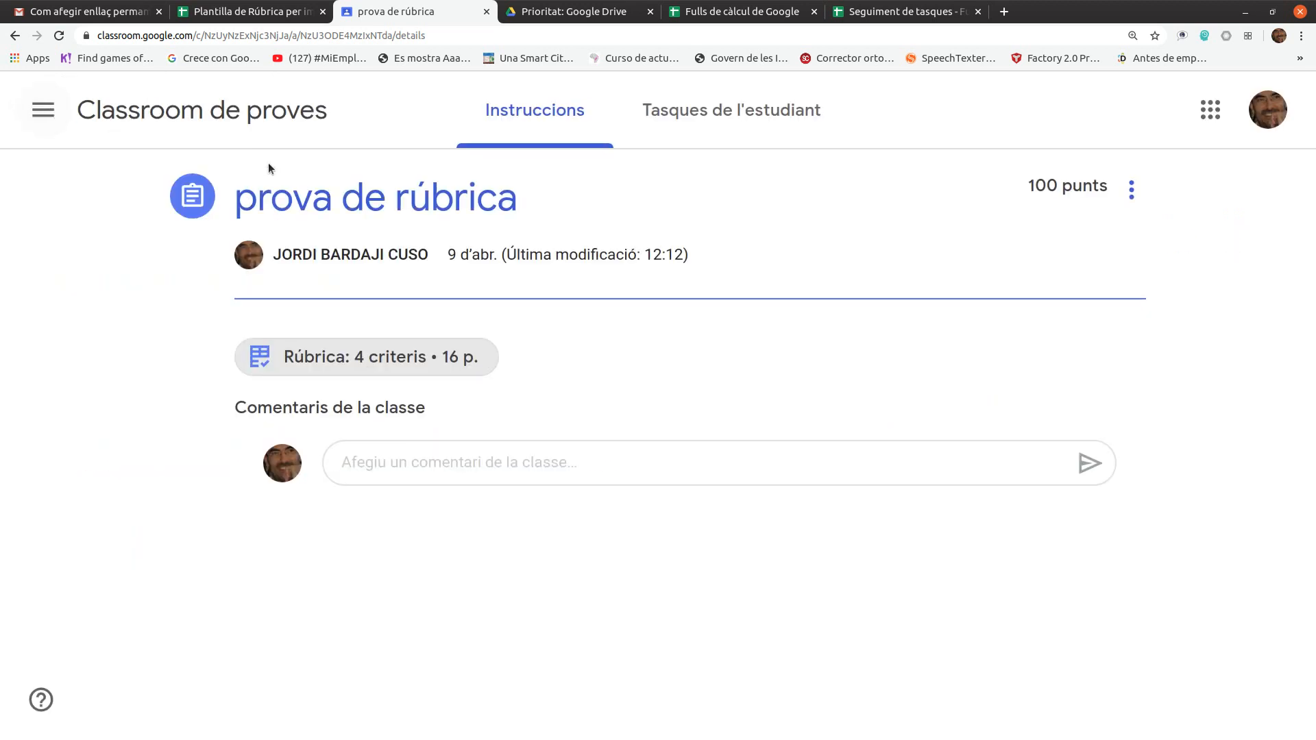
- Switch to the Google Sheets template gallery of the IES MARRATXI domain
left_click(761, 13)
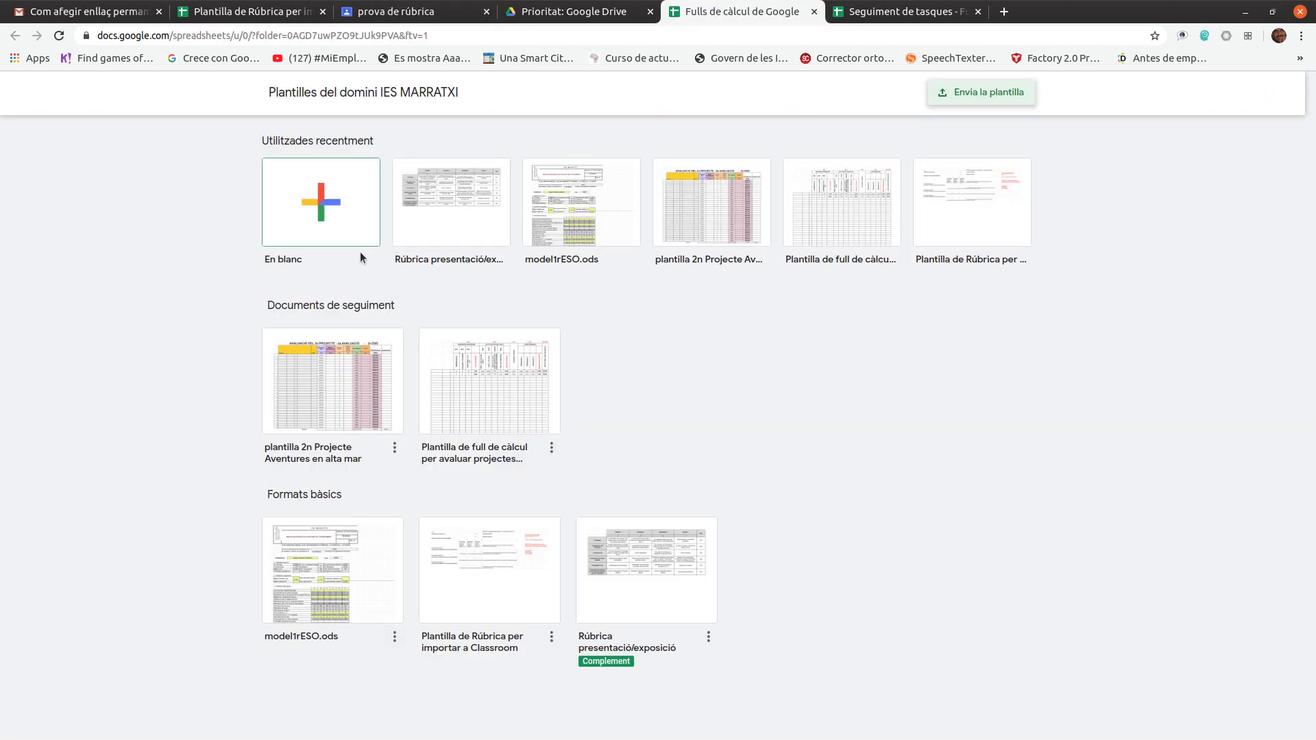